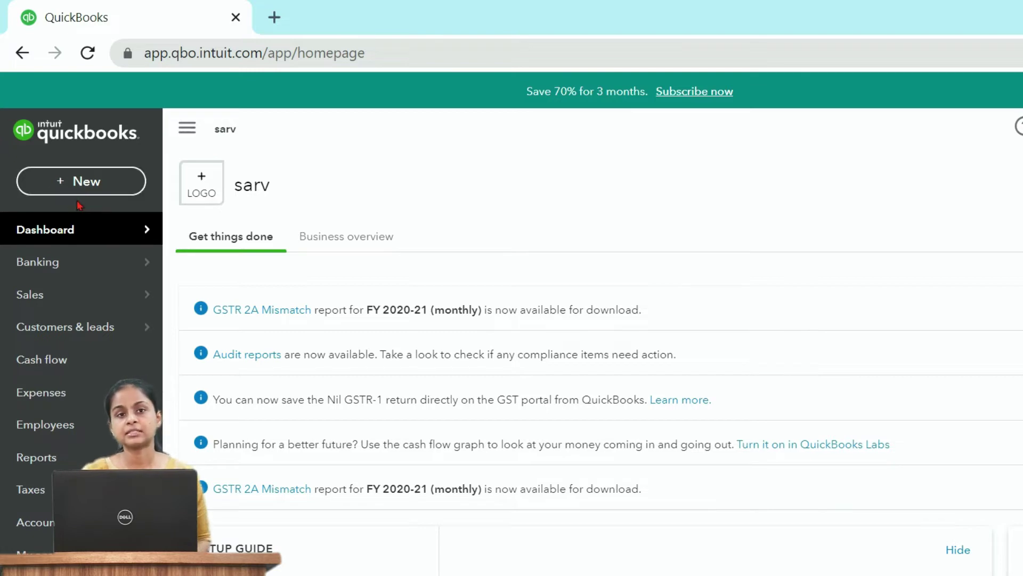
Create a new debit note and choose the supplier's name for it.
click(82, 184)
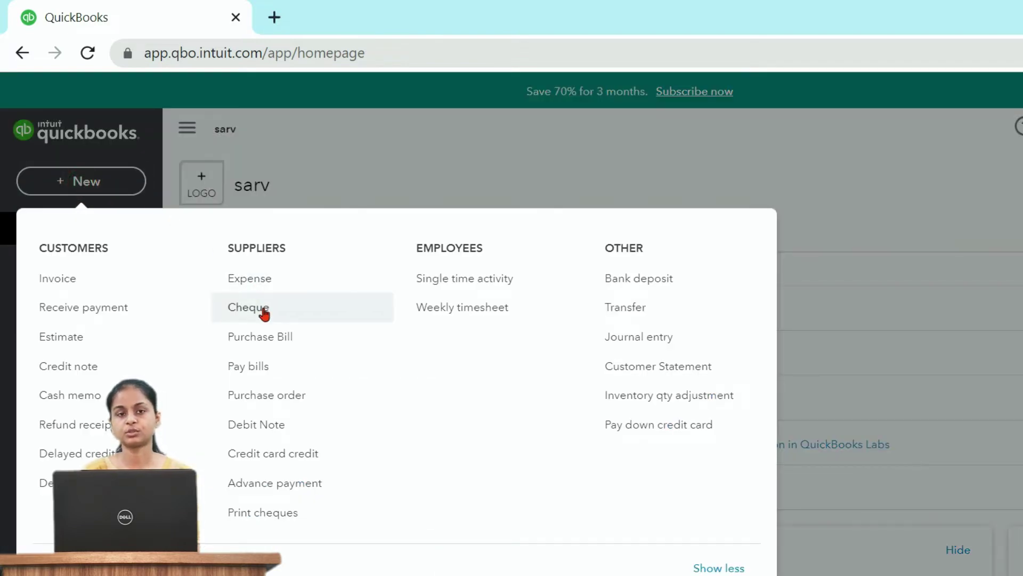
click(260, 435)
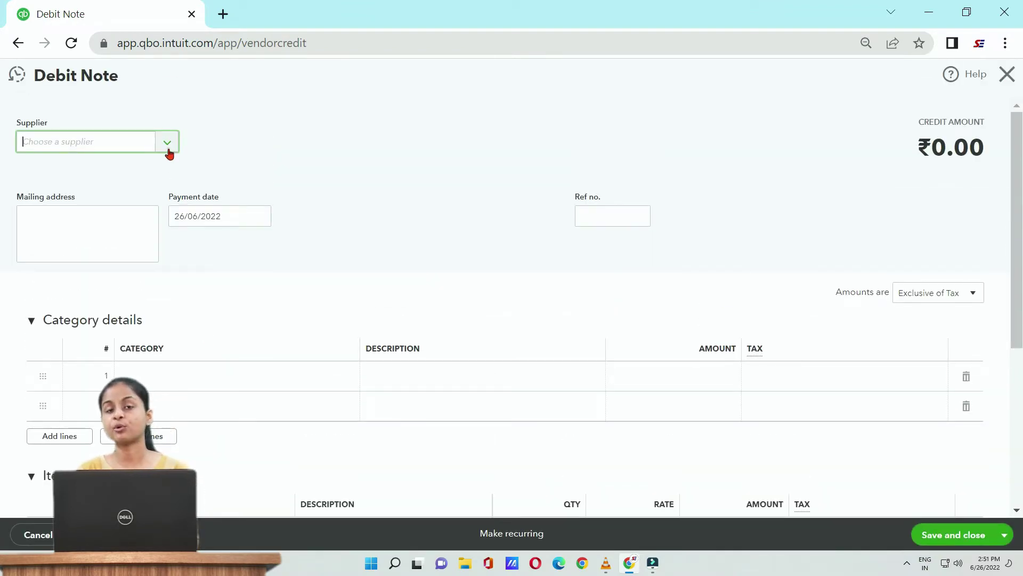
click(167, 143)
click(145, 230)
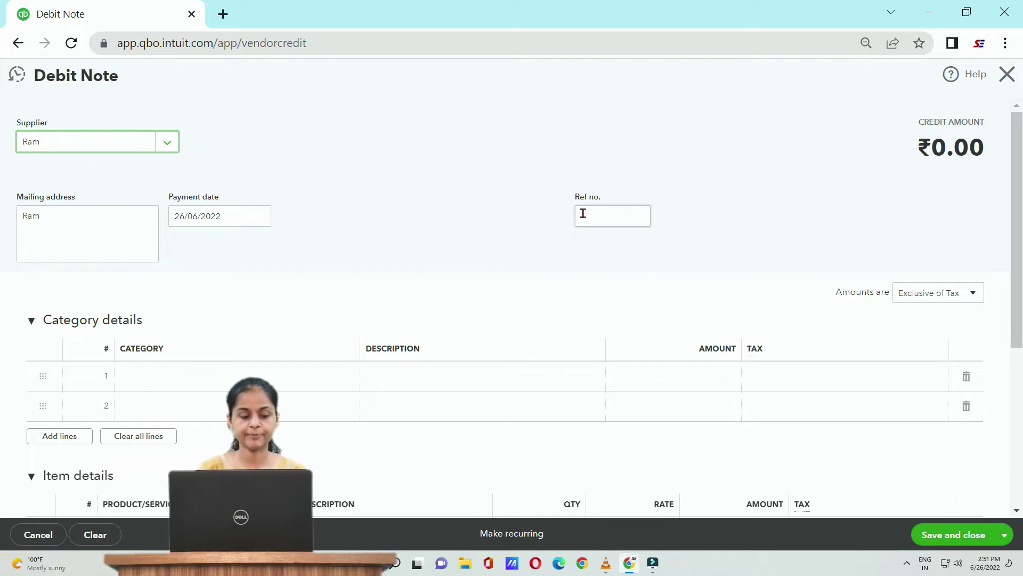
click(294, 376)
scroll(293, 375, down, 1)
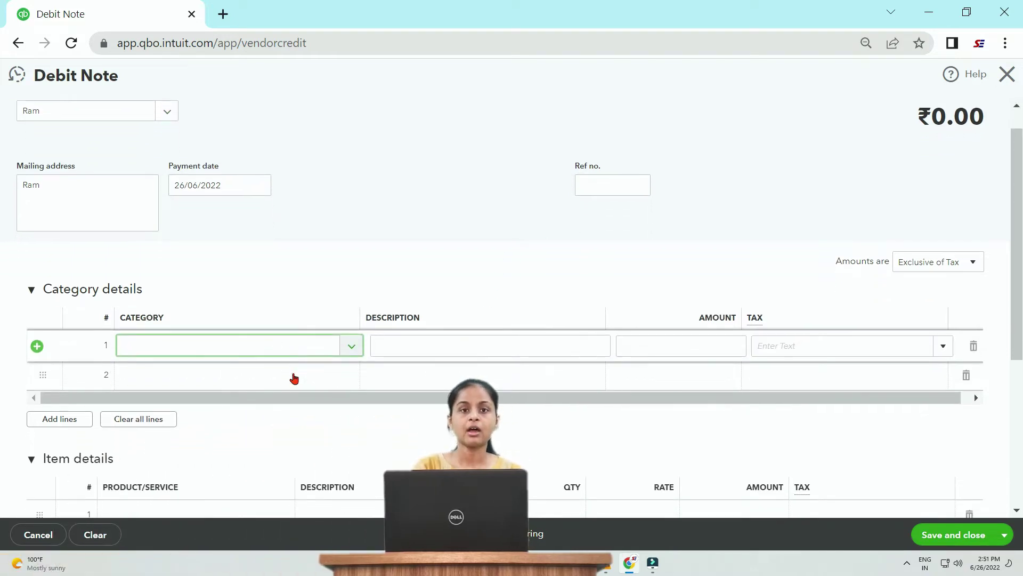
click(349, 326)
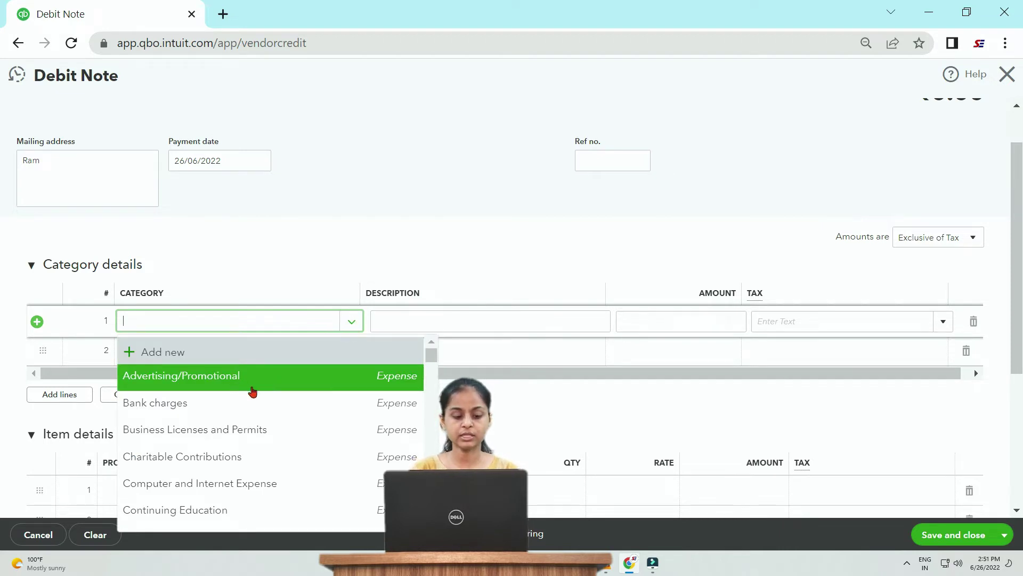
scroll(301, 321, down, 3)
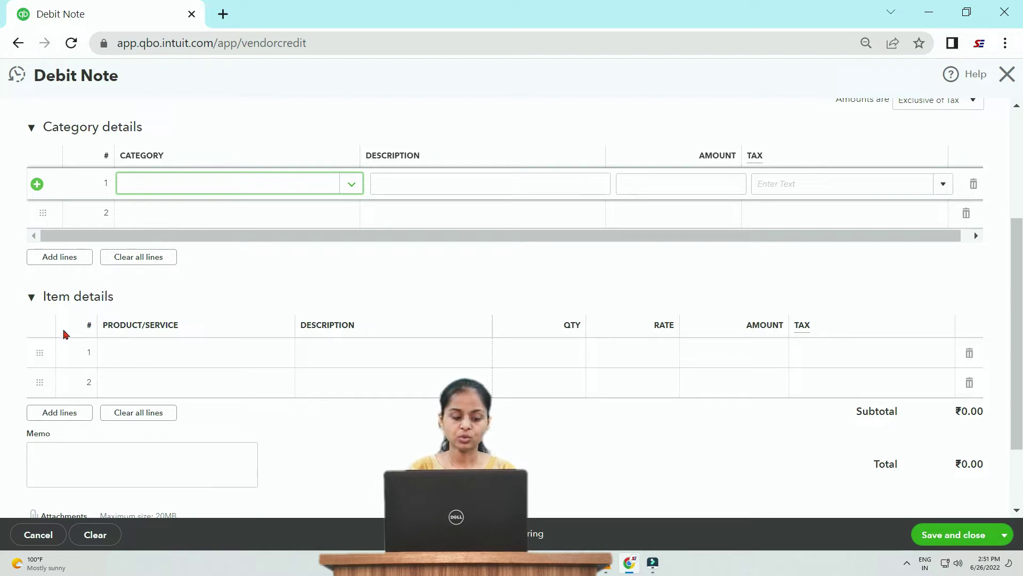
Add Samsung galaxy A3 to the debit note's first item line at a rate of 11,000.
click(130, 355)
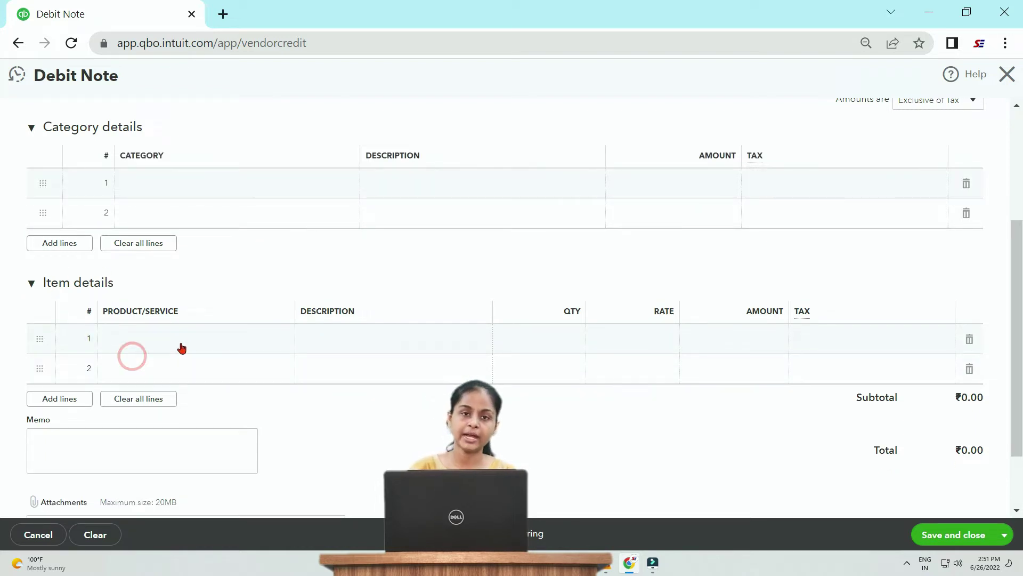
click(181, 343)
click(277, 339)
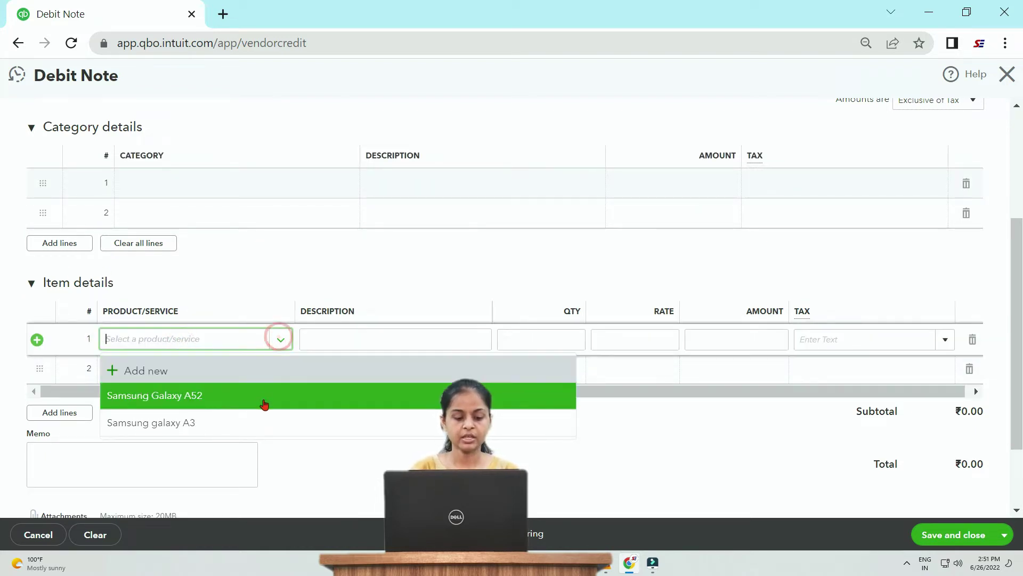
click(265, 423)
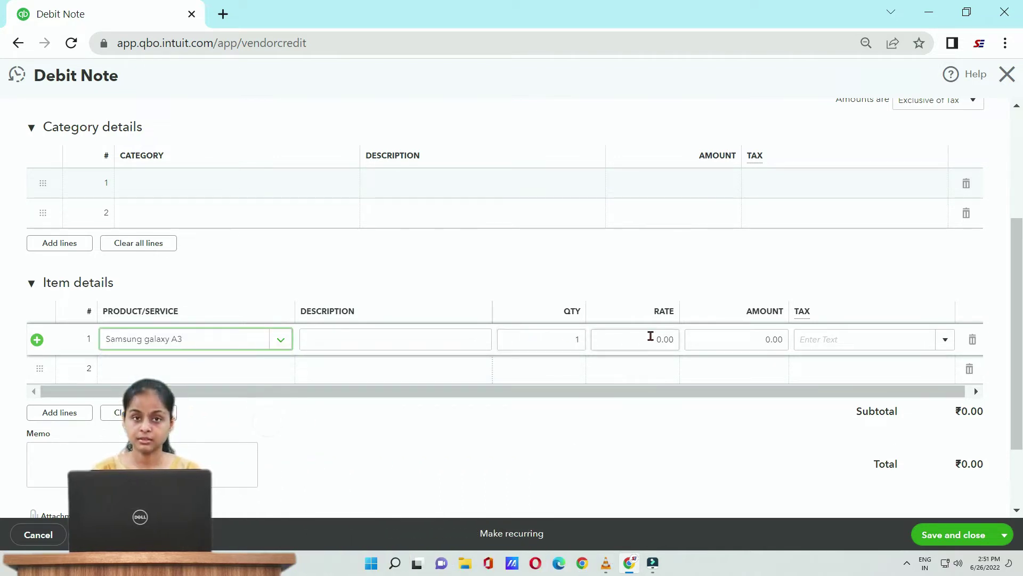
click(672, 337)
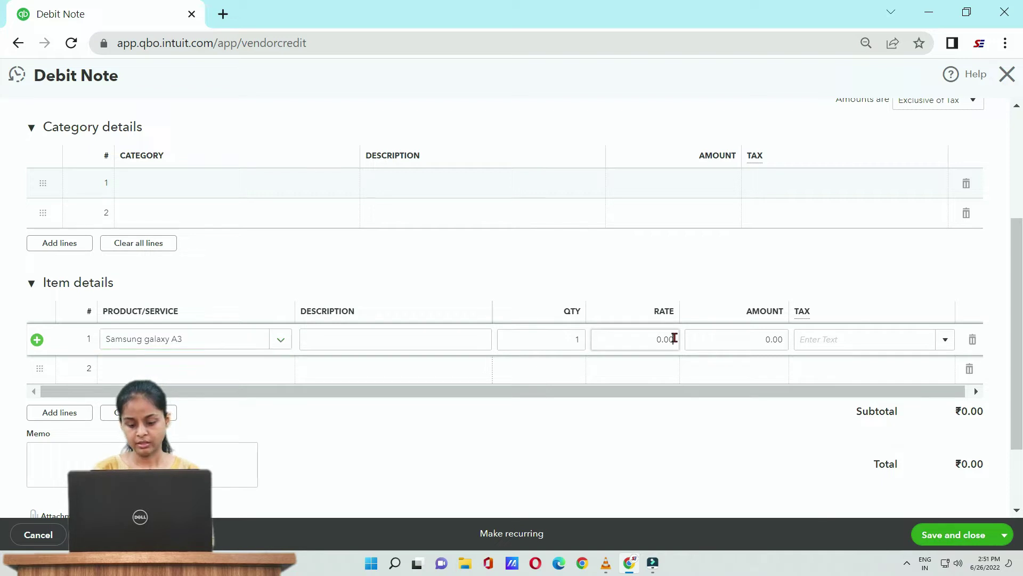
text(11,)
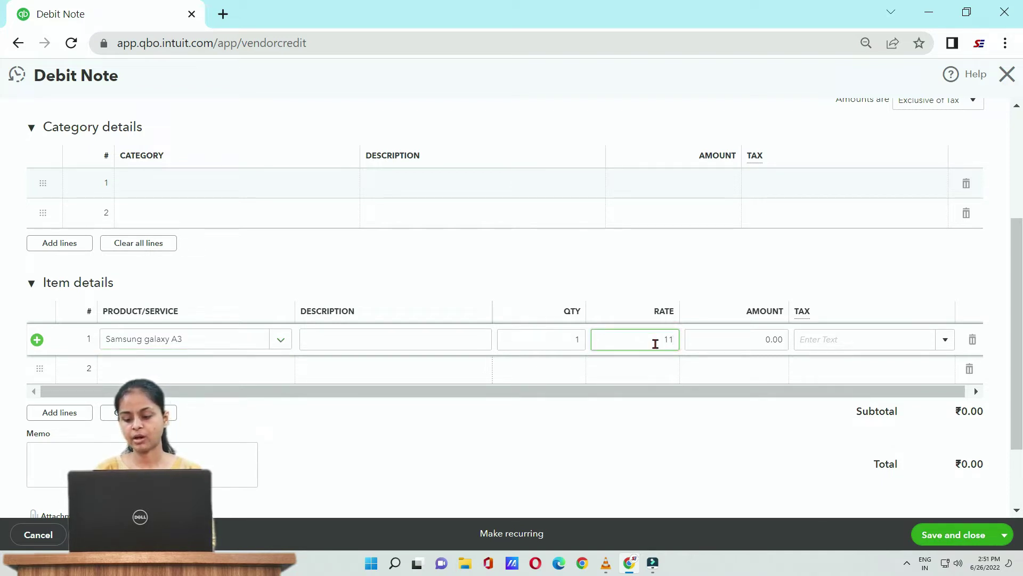
text(00)
text(0)
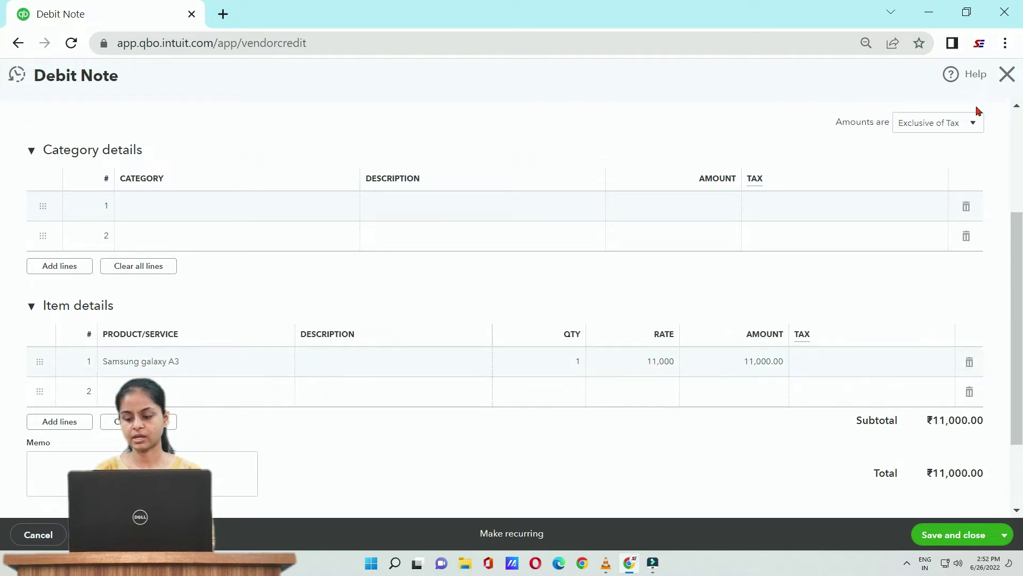
Set the debit note's amounts to Out of scope of Tax, and save and close the note.
click(961, 125)
click(937, 185)
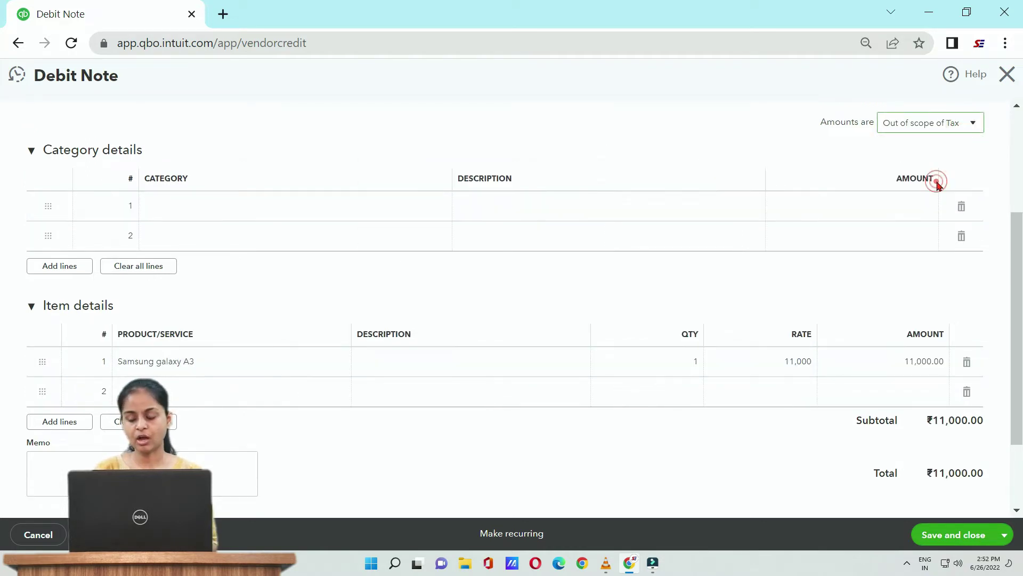
click(947, 539)
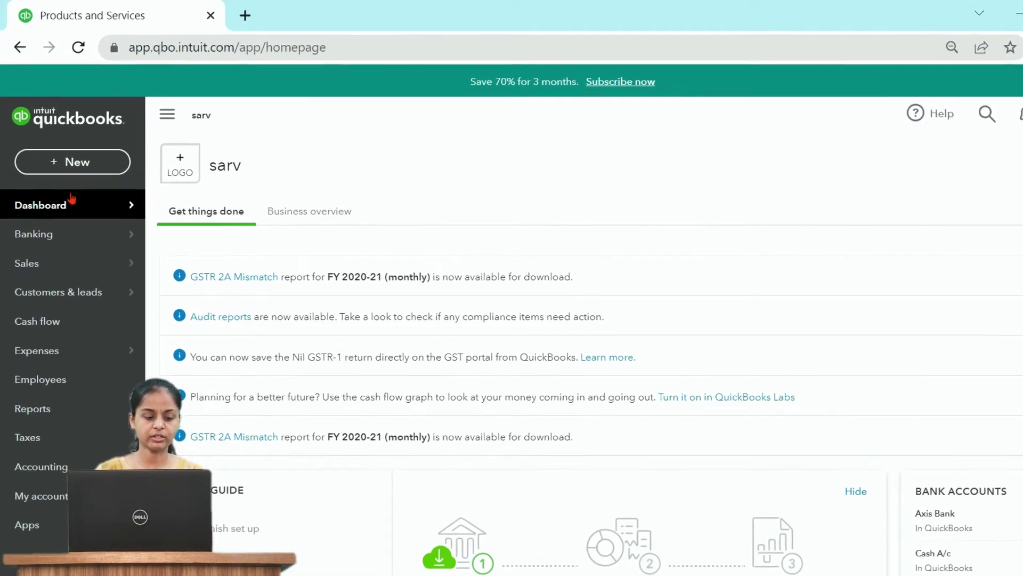
Create a new credit note and select the second listed customer.
click(42, 150)
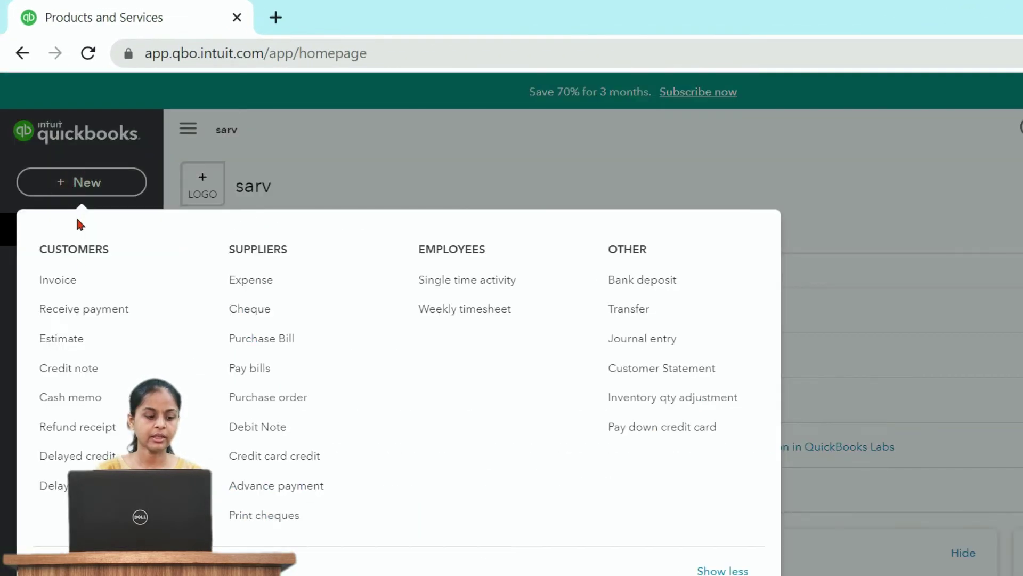
click(109, 376)
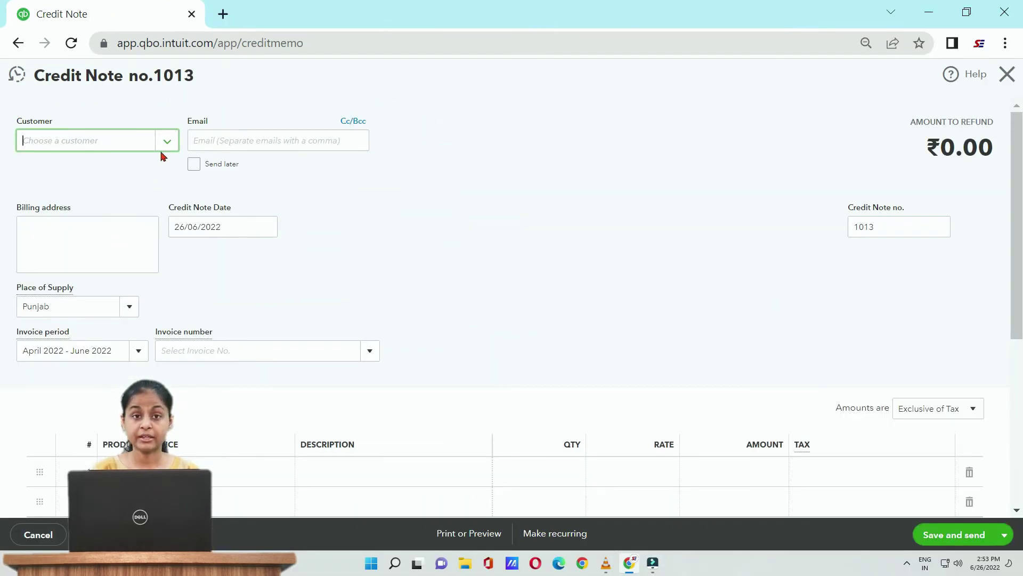
click(163, 148)
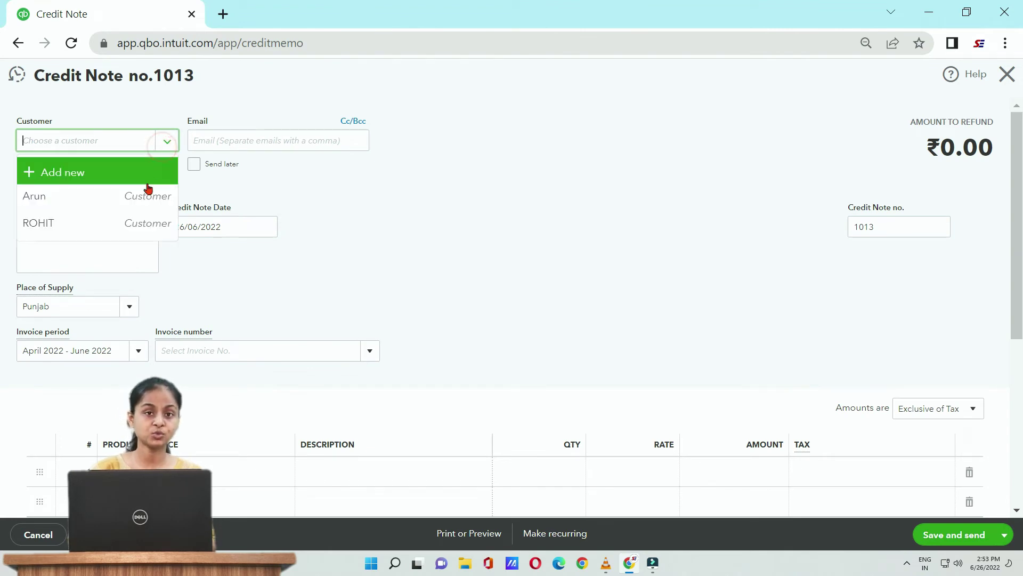
click(123, 234)
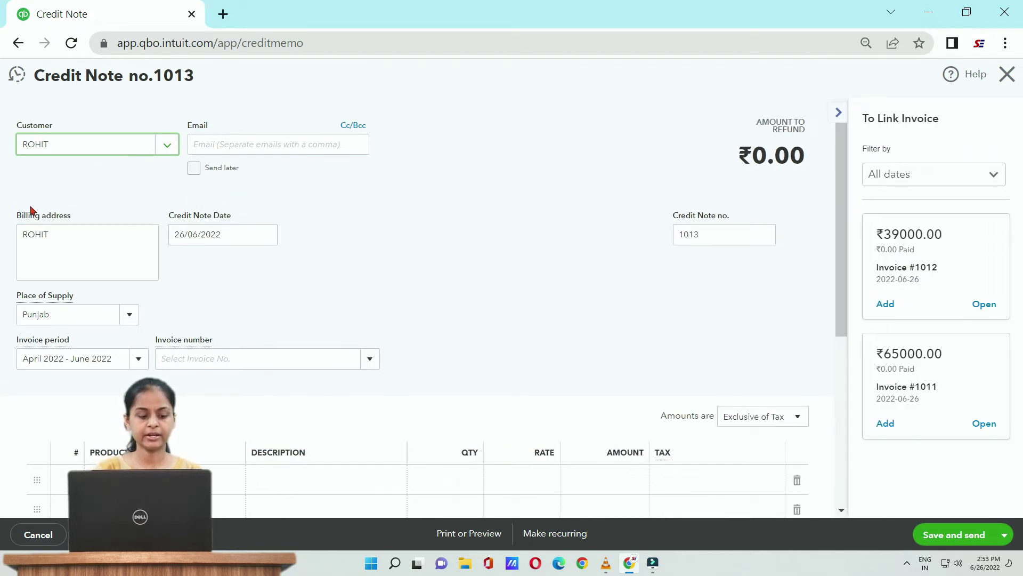
Set the credit note's invoice period to April 2022 - June 2022 and choose invoice 1011 as its invoice number.
click(265, 236)
click(183, 372)
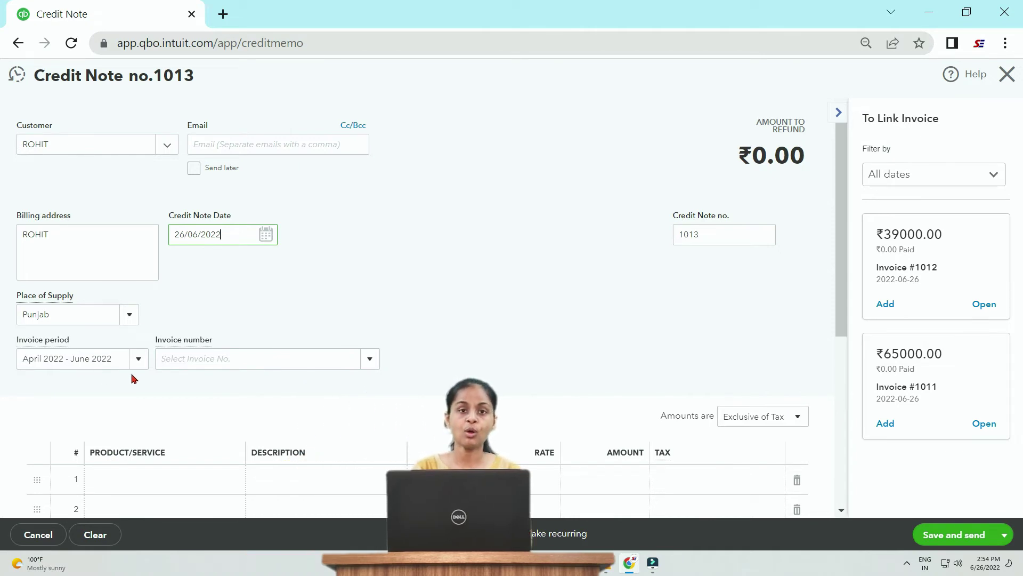
click(138, 358)
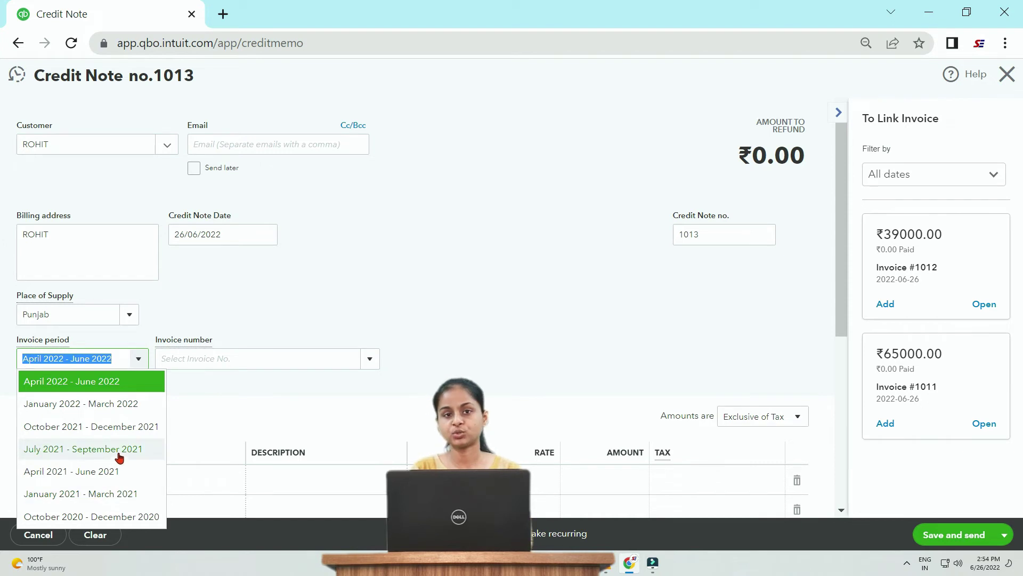
click(148, 382)
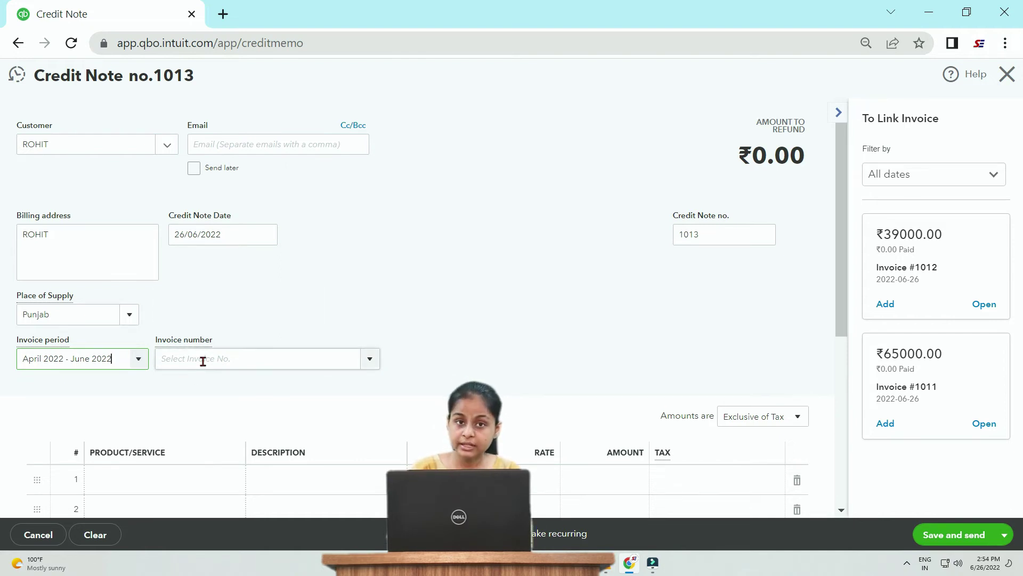
click(375, 360)
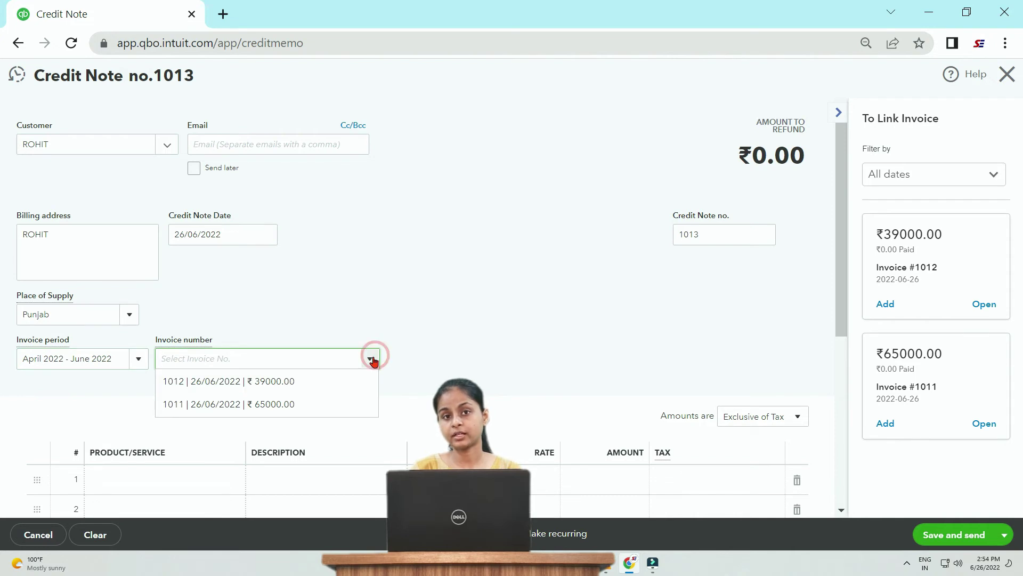
click(320, 405)
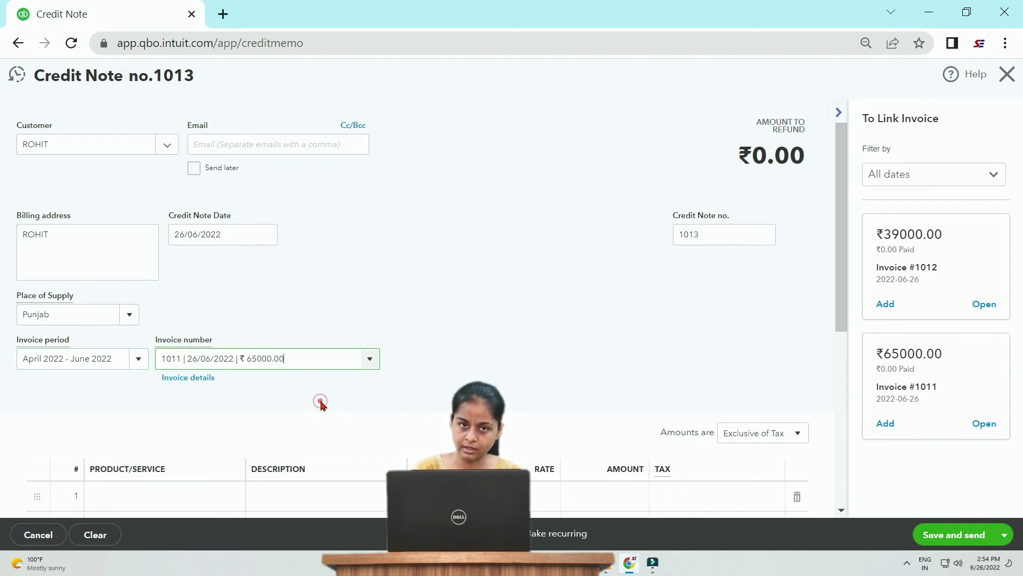
Add Samsung galaxy A3 to the credit note's first line at a rate of 13000.
scroll(322, 406, down, 2)
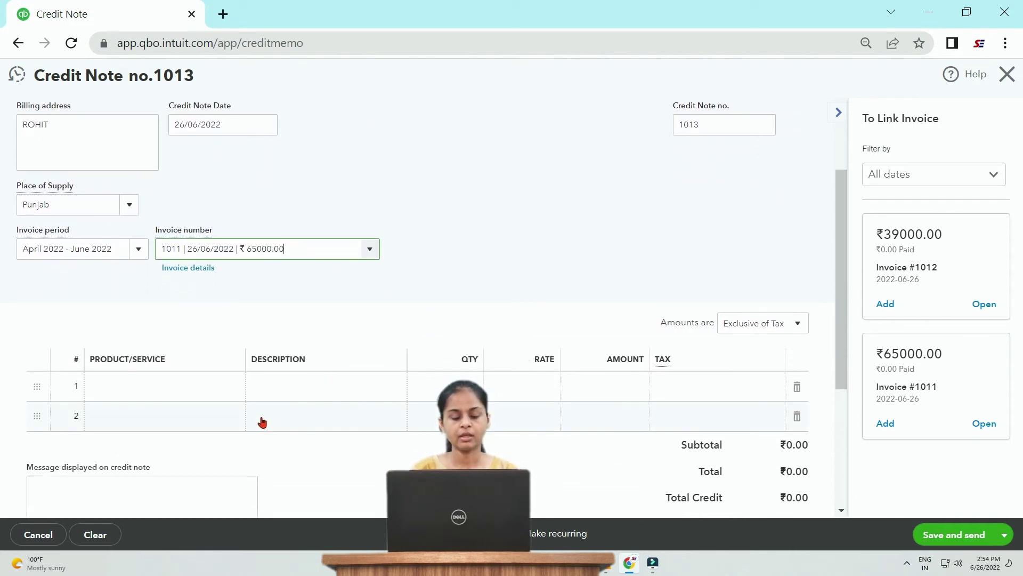
click(209, 397)
click(223, 395)
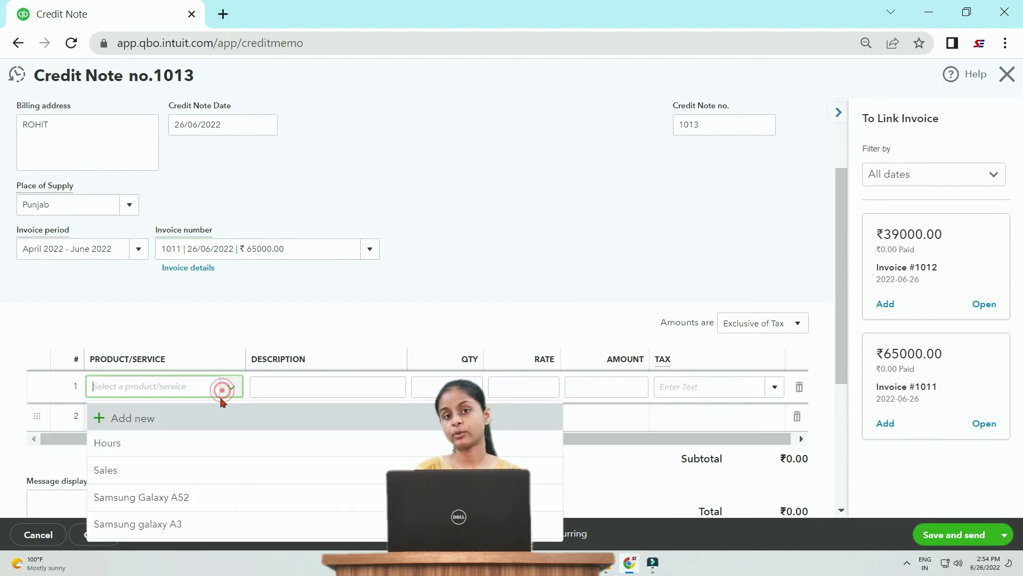
click(191, 532)
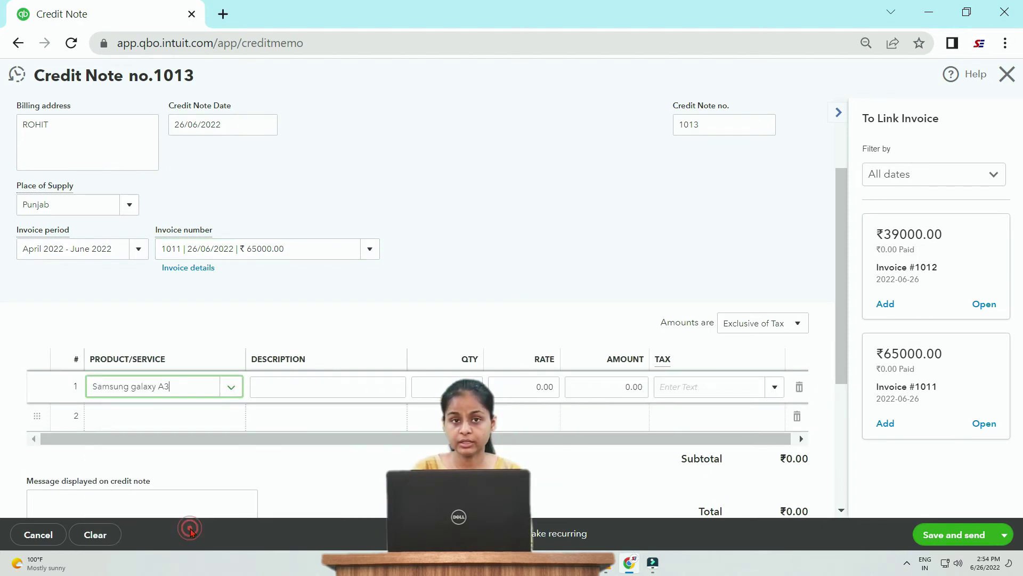
click(546, 391)
drag(547, 390, 526, 393)
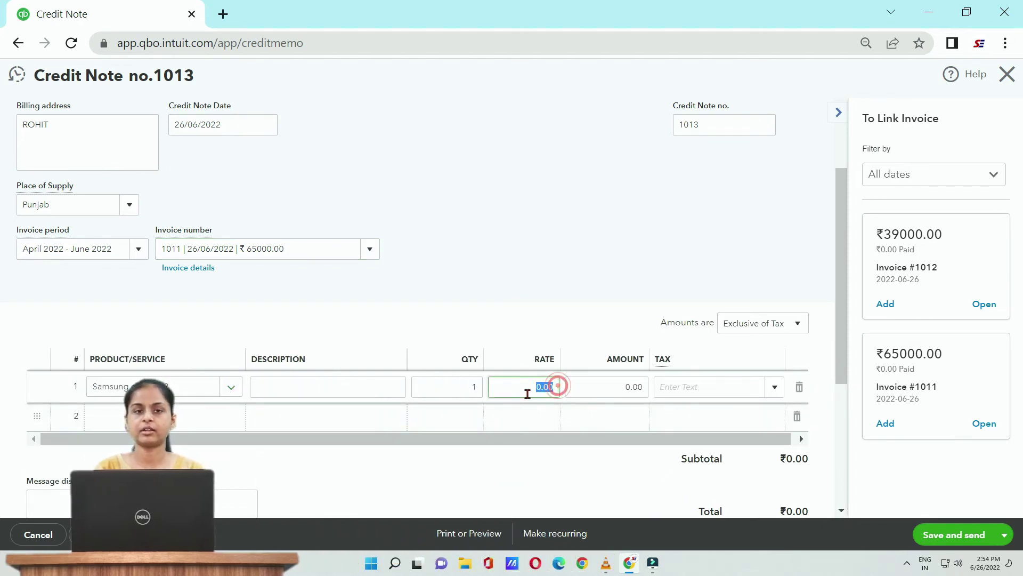
text(13,000)
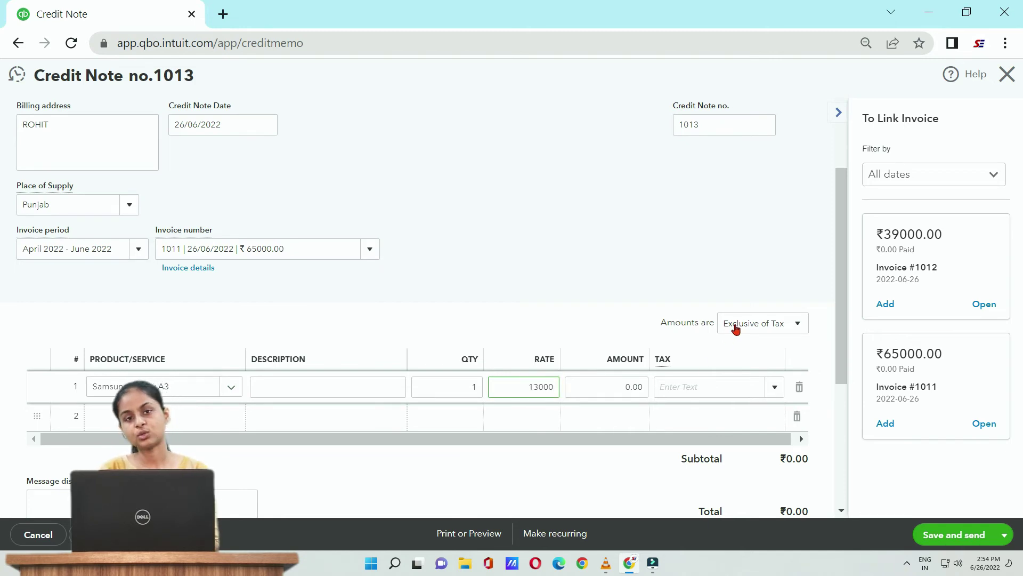
Change the tax treatment of the credit note's amounts, and save and close the note.
click(736, 323)
click(745, 387)
click(1005, 535)
click(985, 515)
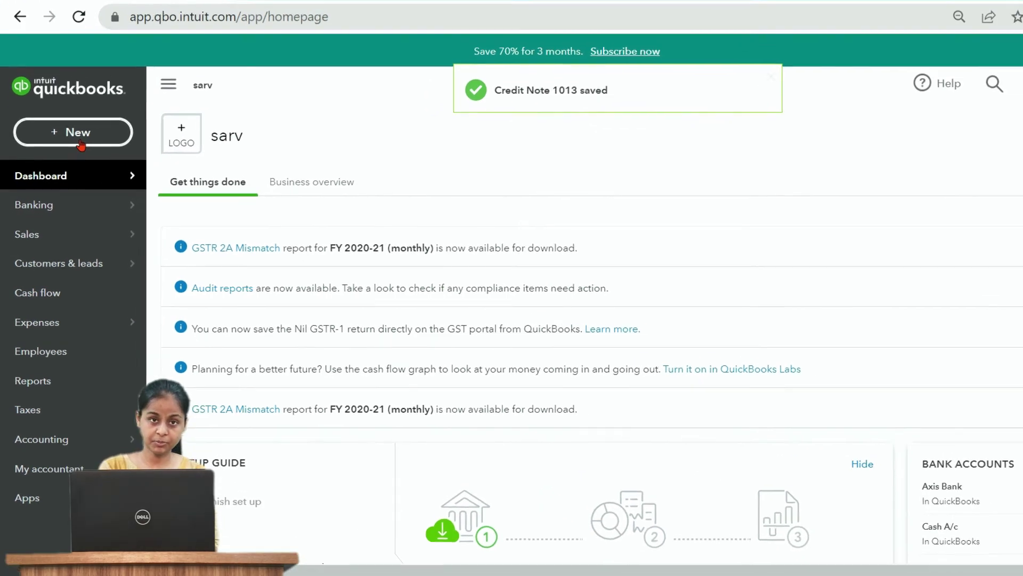
Create a refund receipt with Cheque as the payment method and Axis Bank as the account to refund from.
click(90, 125)
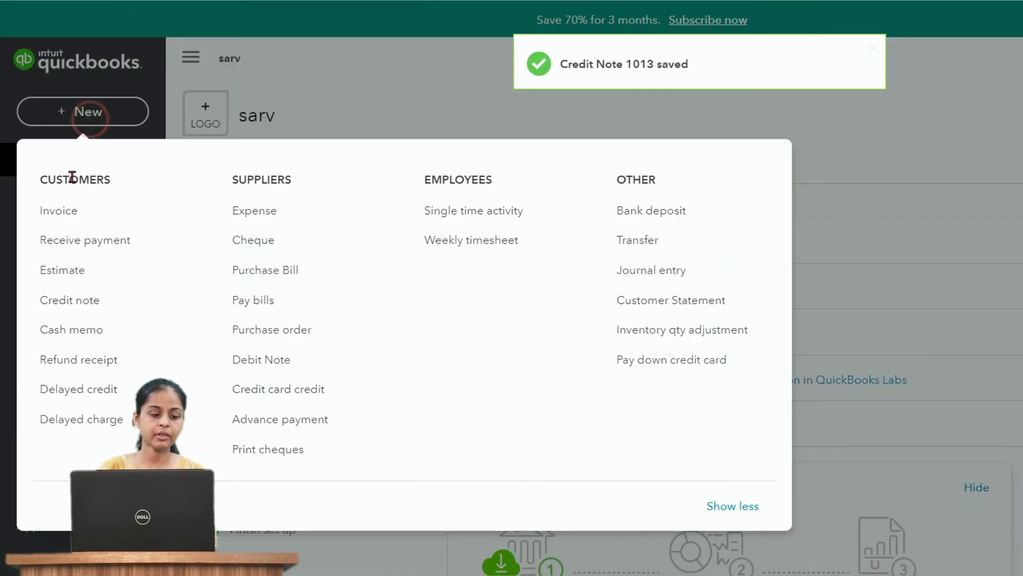
click(90, 367)
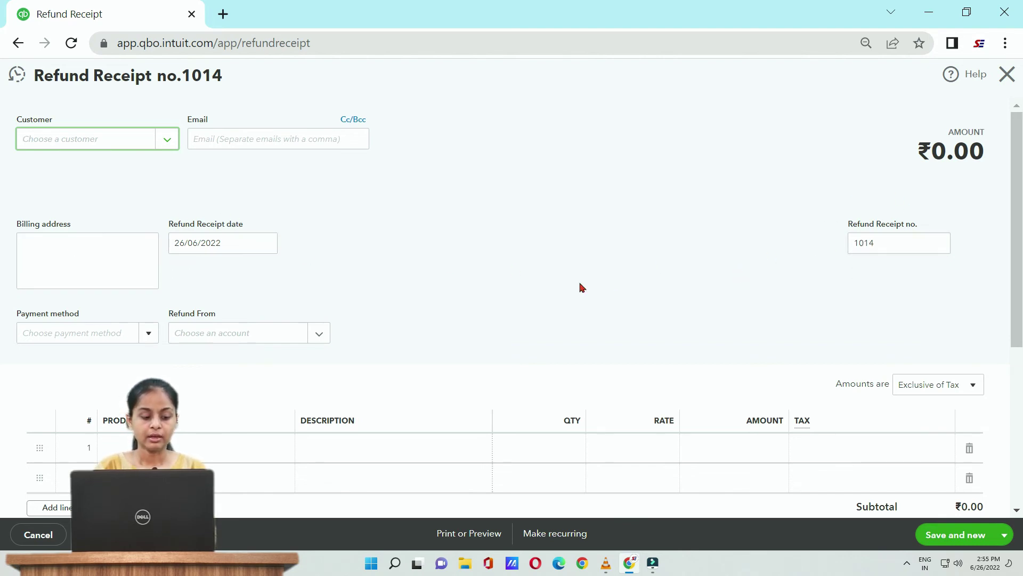
click(148, 333)
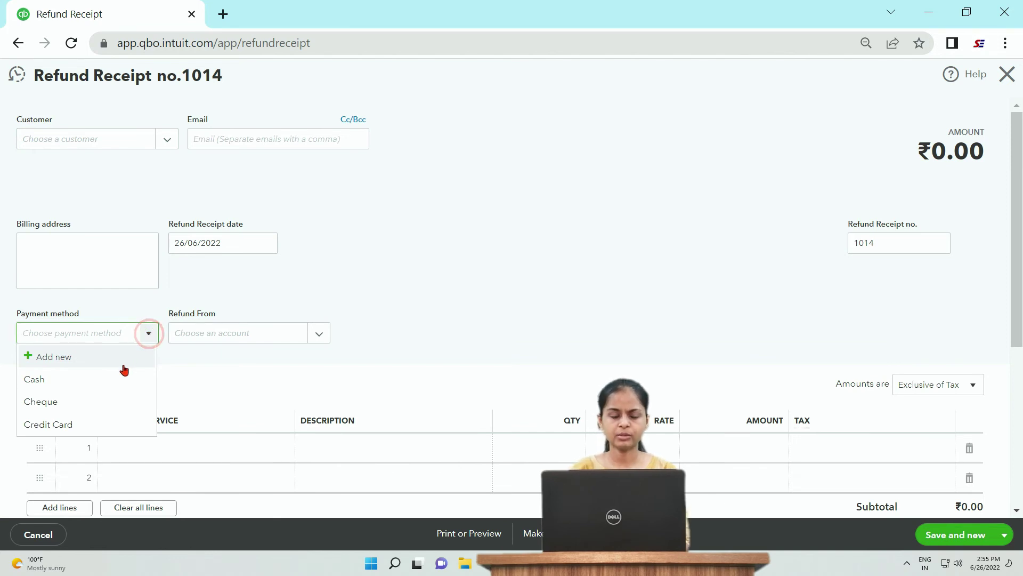
click(98, 408)
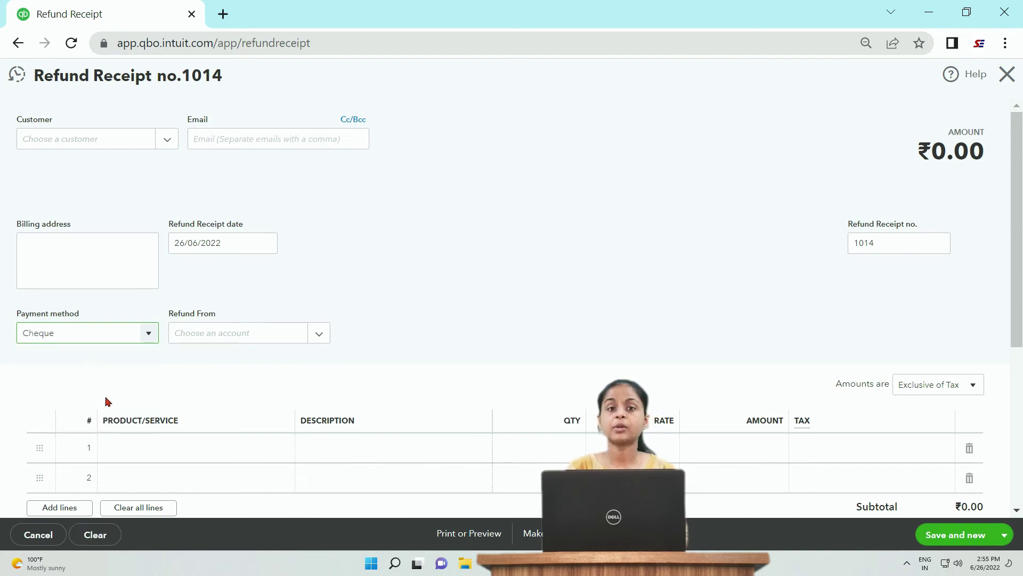
click(318, 334)
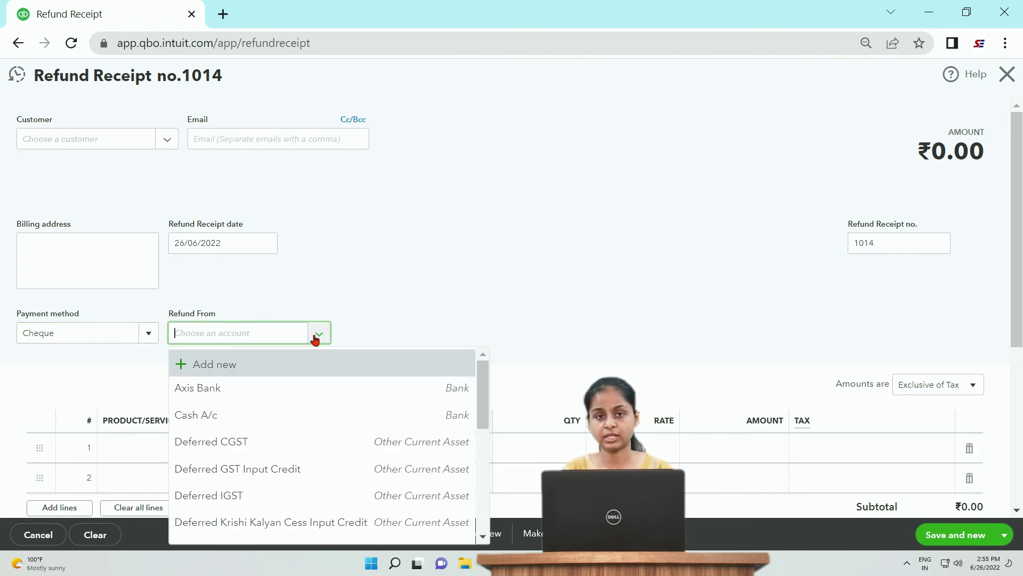
click(288, 394)
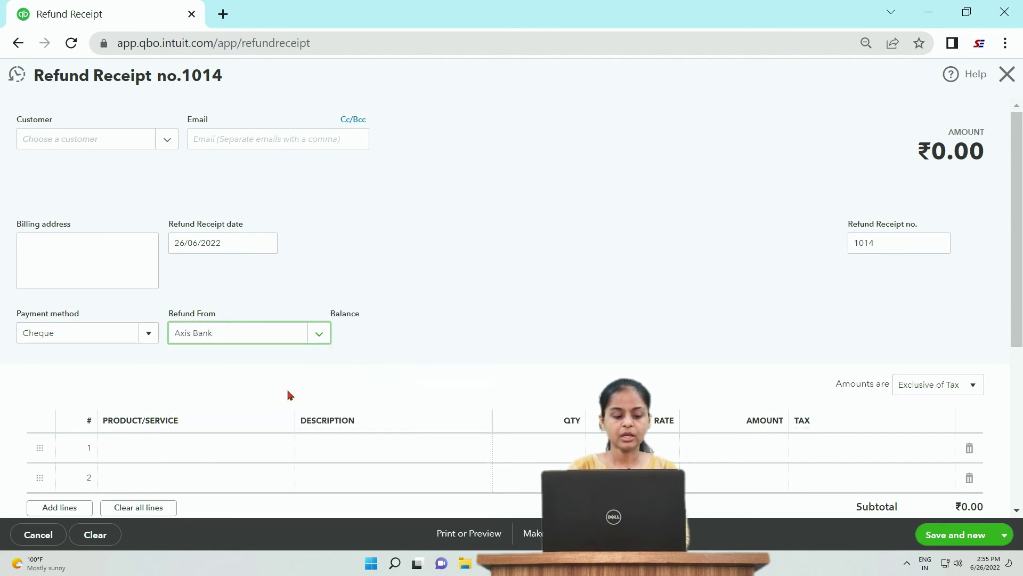
Add Samsung galaxy A3 to the refund receipt's first line at a rate of 13,000.
scroll(289, 395, down, 2)
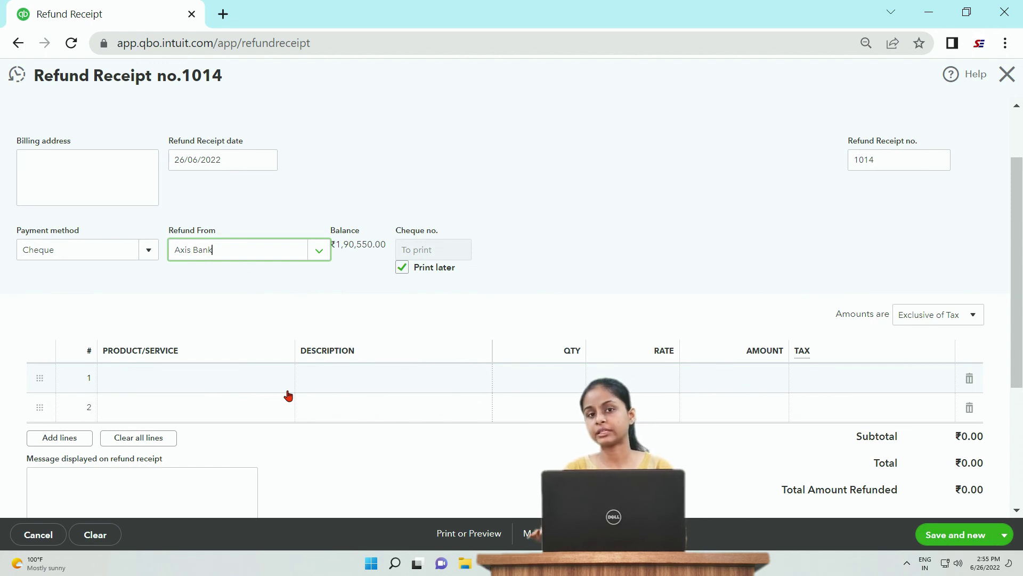
click(268, 377)
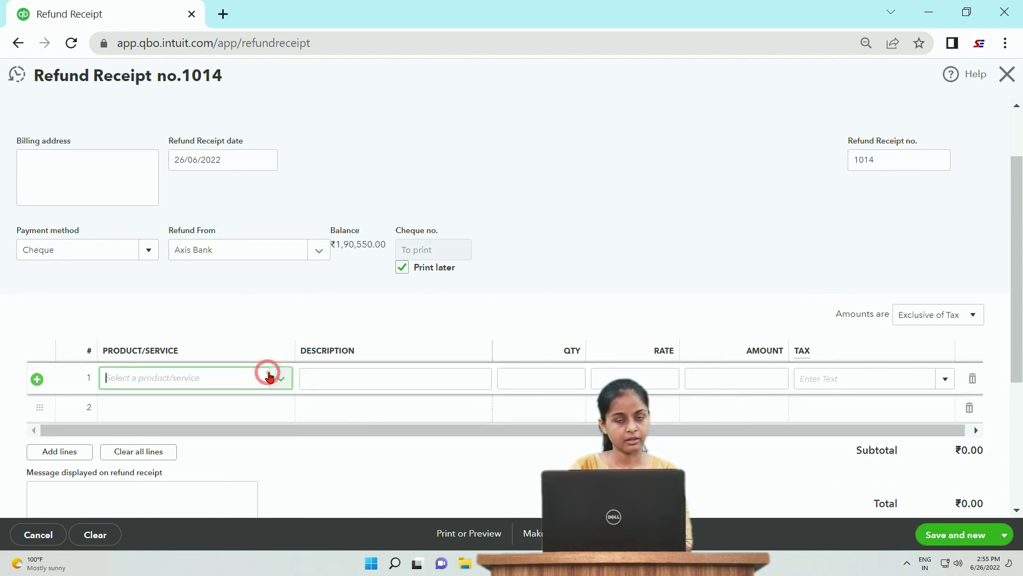
click(279, 378)
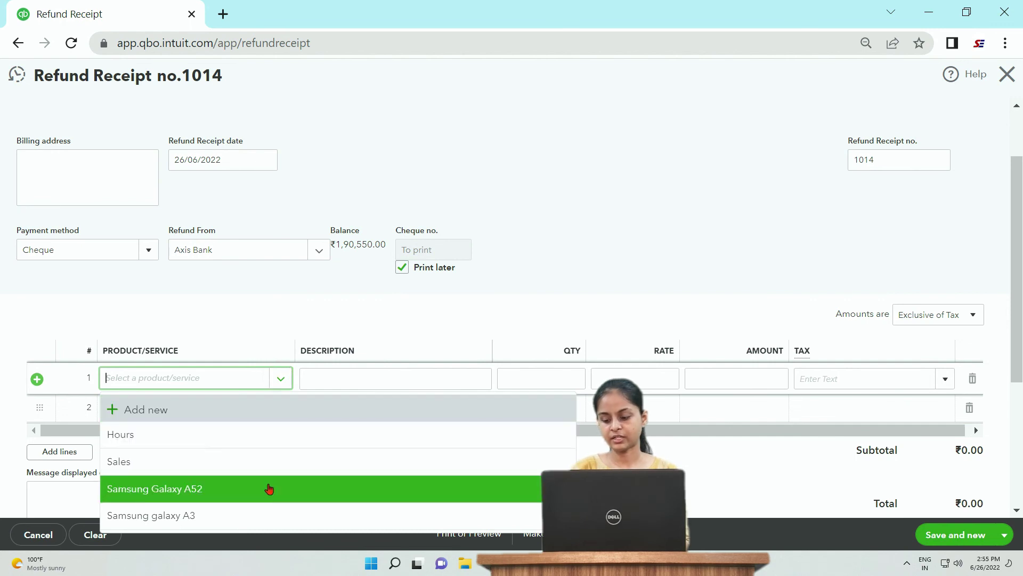
click(270, 514)
click(647, 382)
text(13)
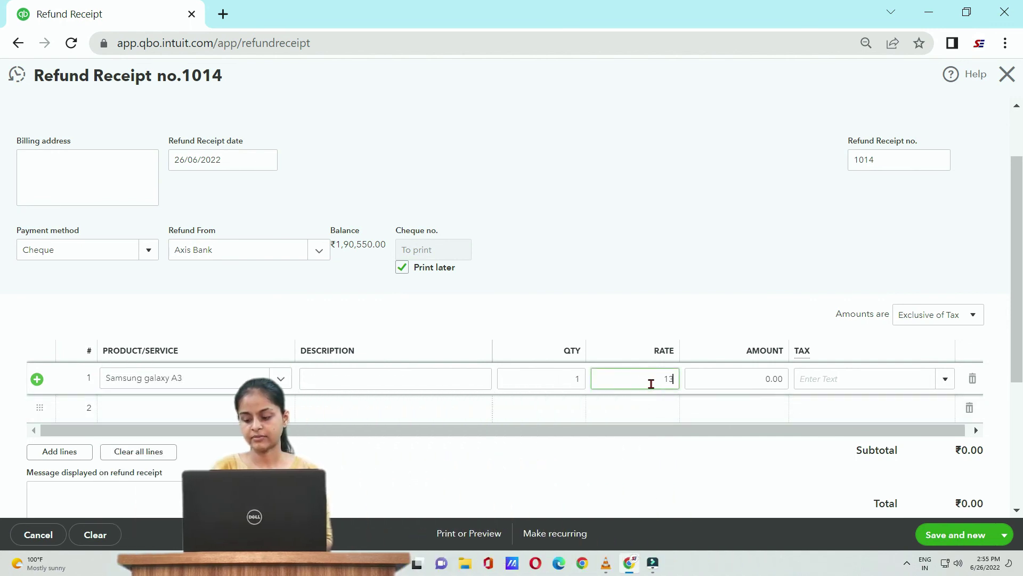
text(,000)
Set the refund receipt's amounts to Out of scope of Tax, and save the receipt and start a new one.
click(938, 315)
click(927, 379)
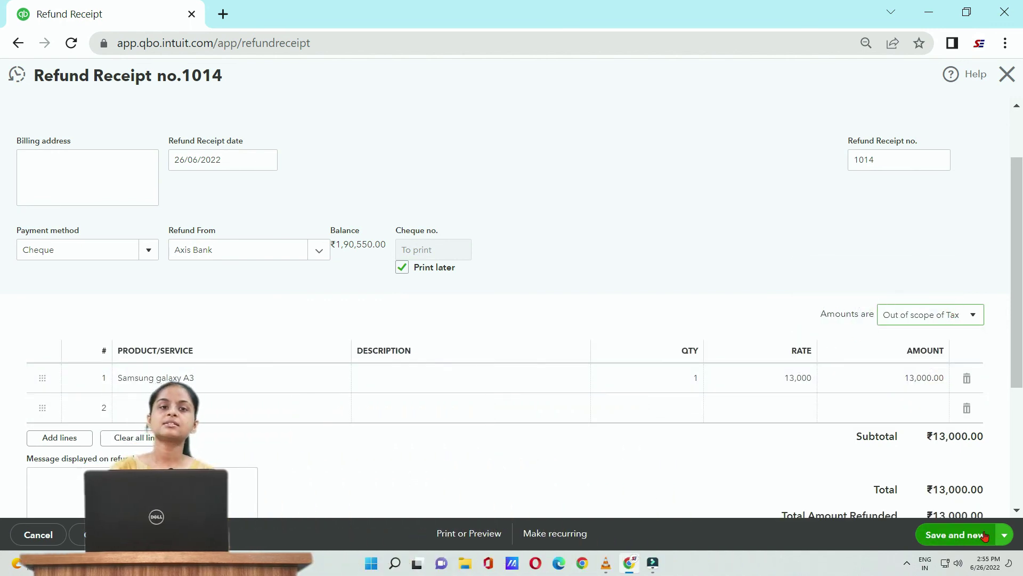
click(984, 535)
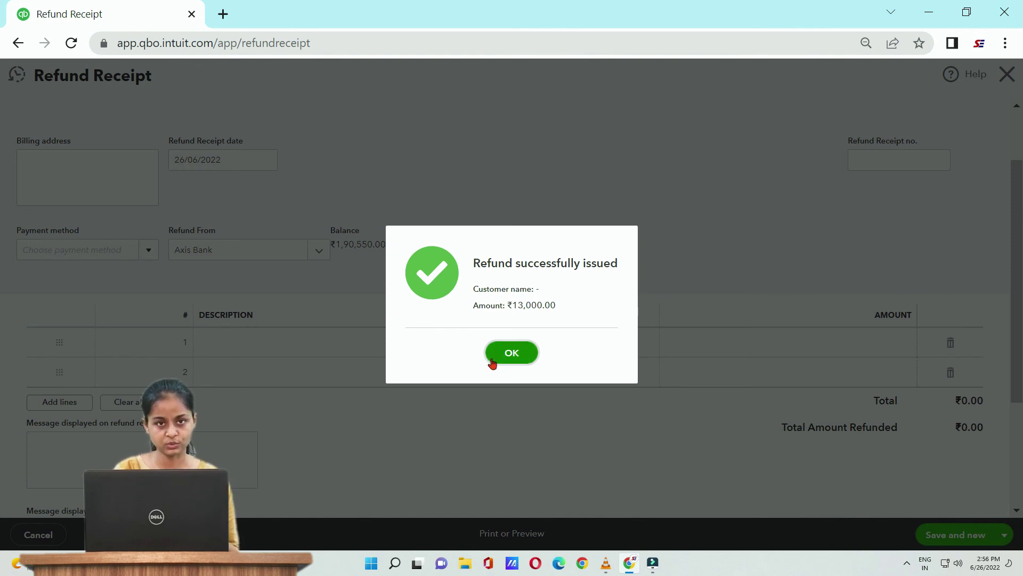
click(491, 360)
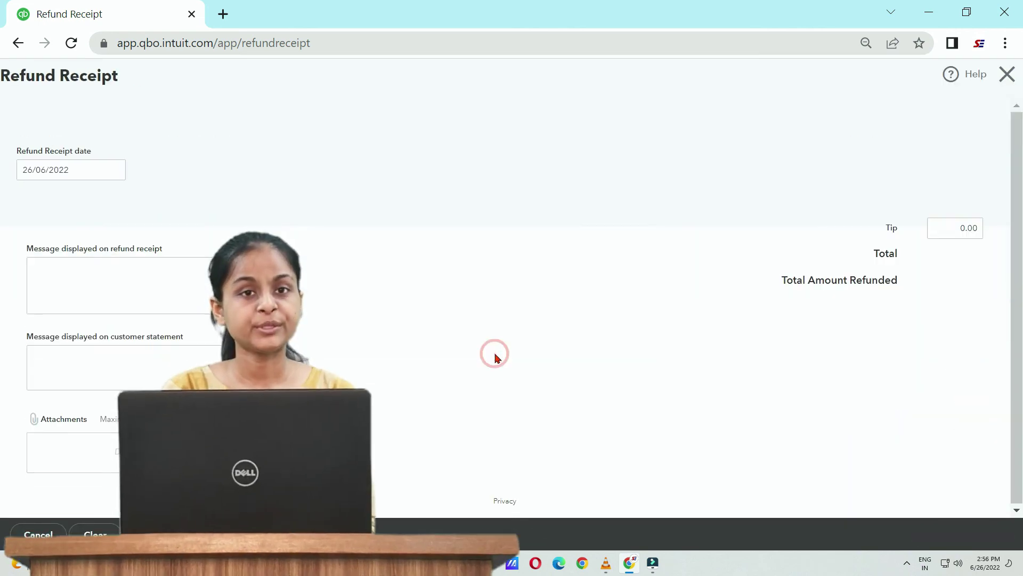